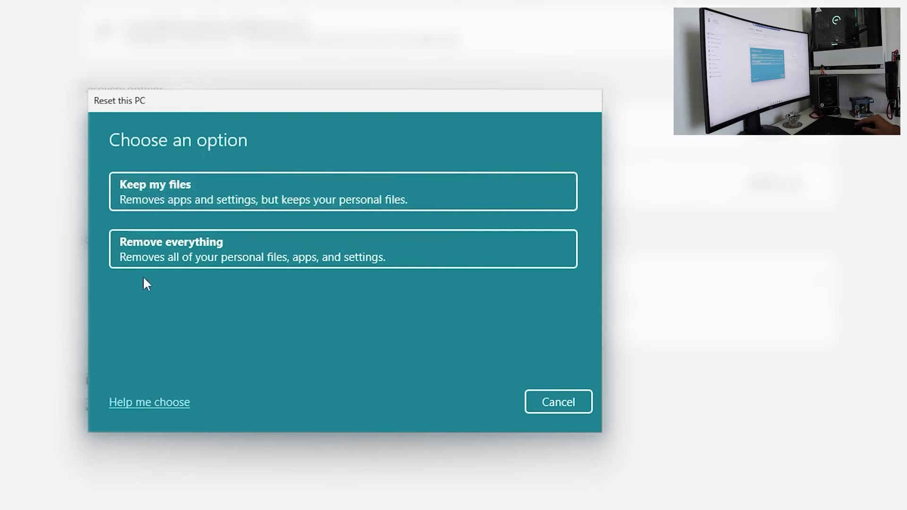
Step: Reset the PC with Remove everything and a local reinstall of Windows
click(120, 265)
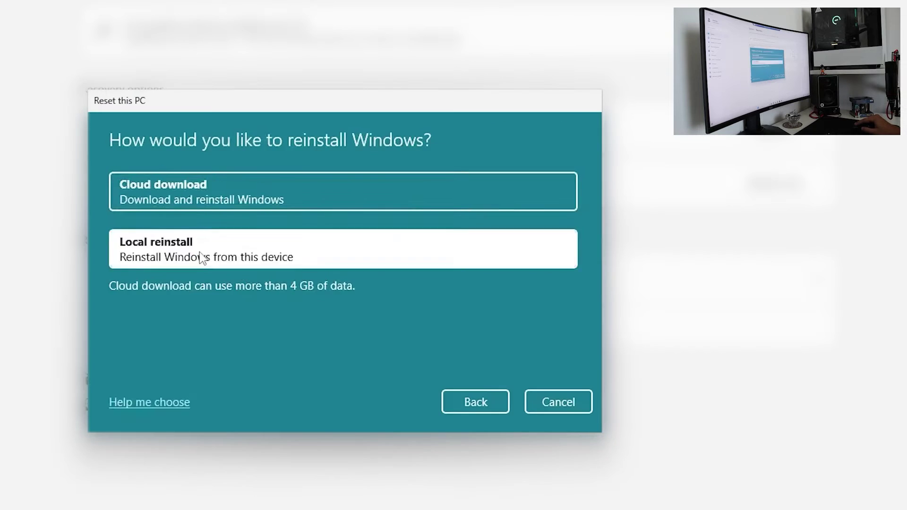
click(233, 318)
key(Return)
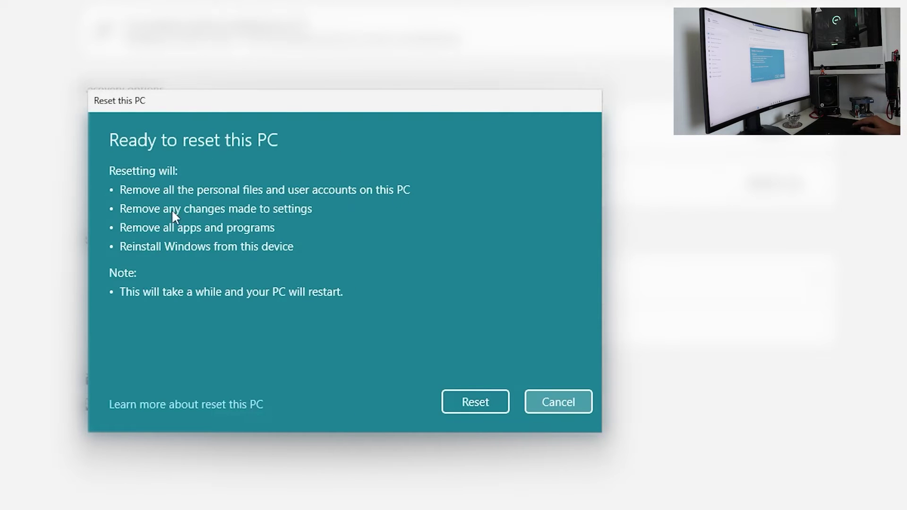
click(452, 402)
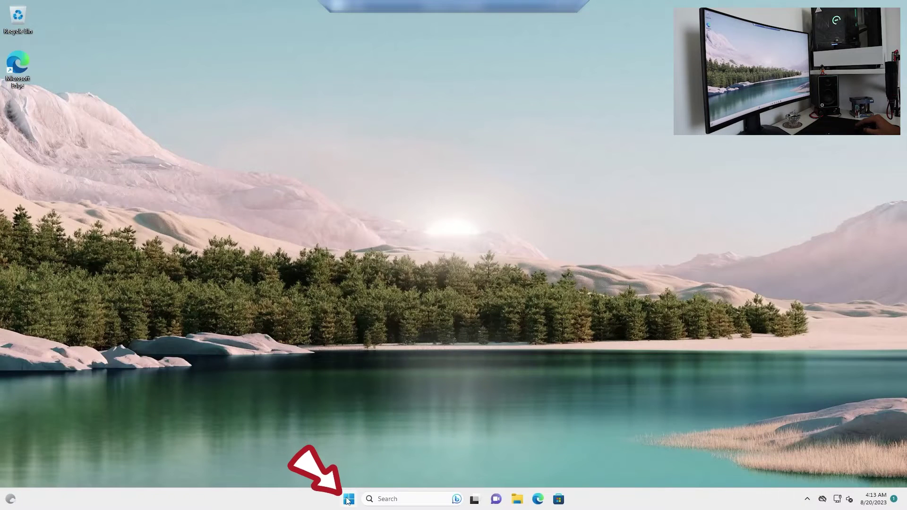
Step: Launch Settings from the Start quick-links menu and start Reset PC under System > Recovery
right_click(347, 500)
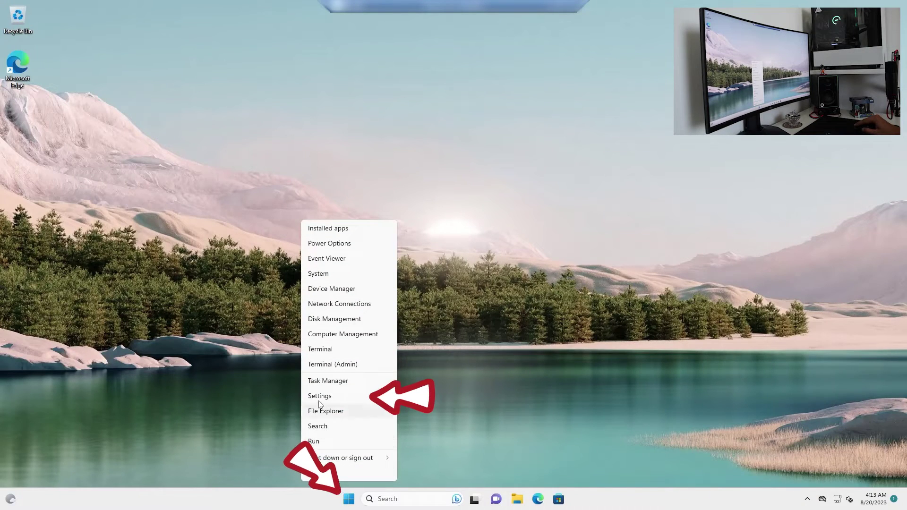
click(352, 401)
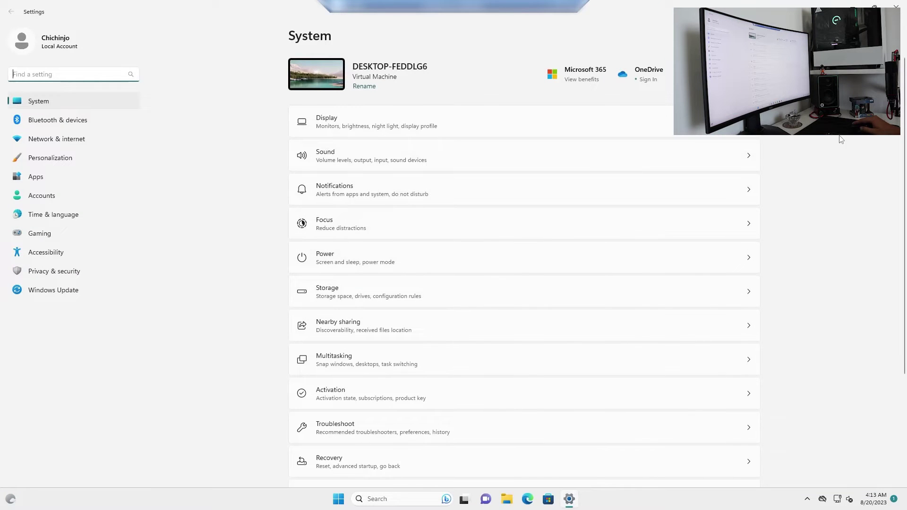
scroll(905, 145, down, 5)
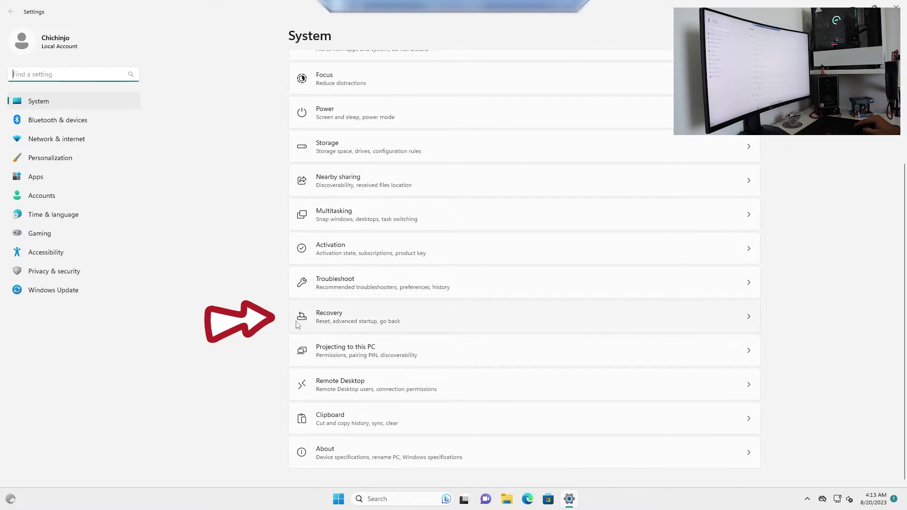
click(371, 320)
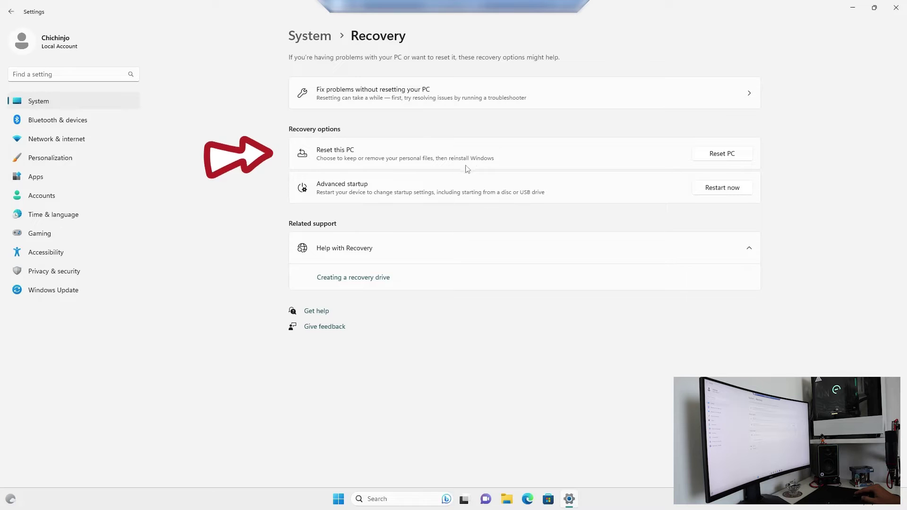
click(722, 153)
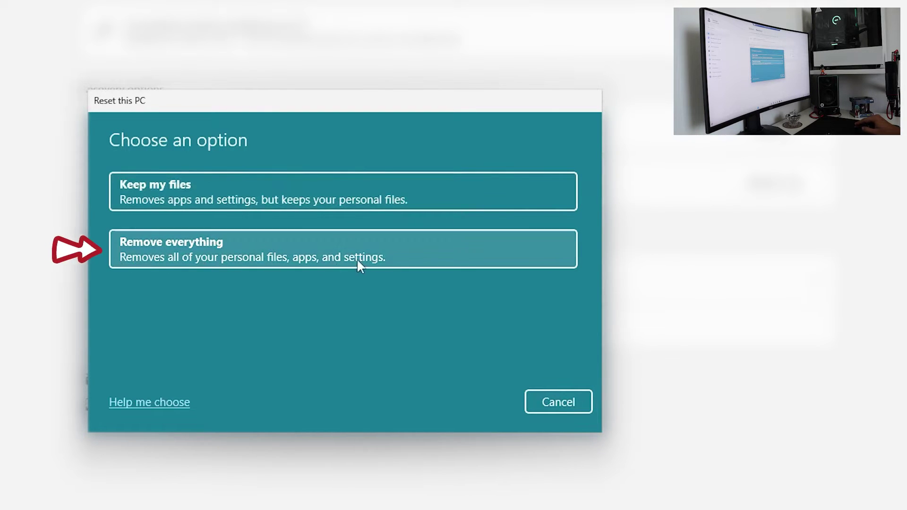
Step: Choose Remove everything and Local reinstall, keep the additional settings, and start the reset
click(344, 261)
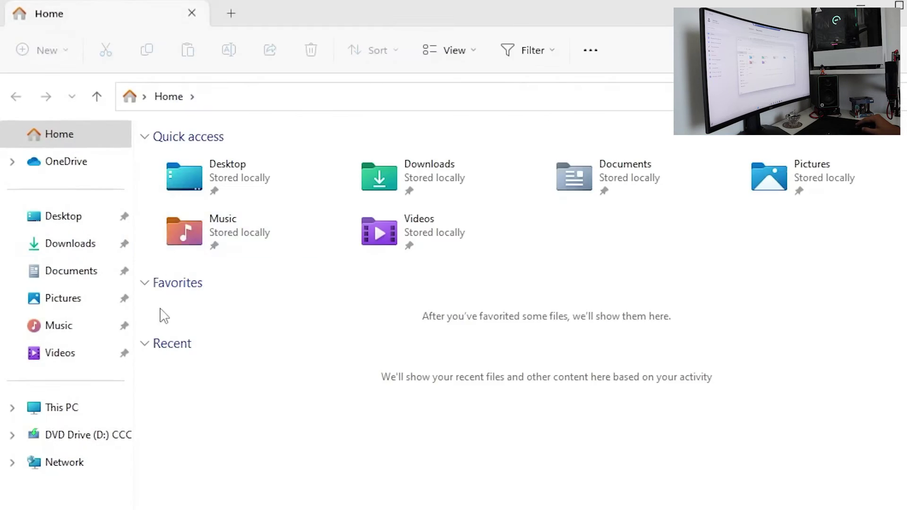
click(78, 410)
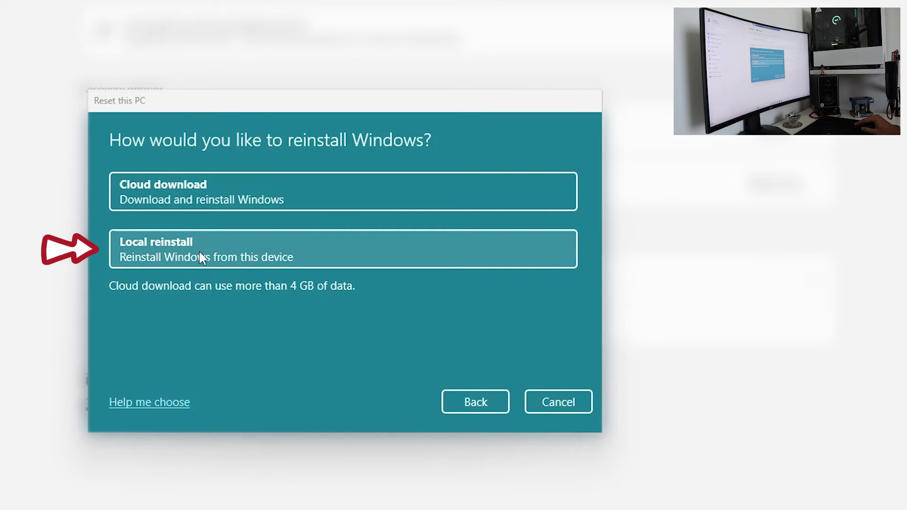
click(202, 257)
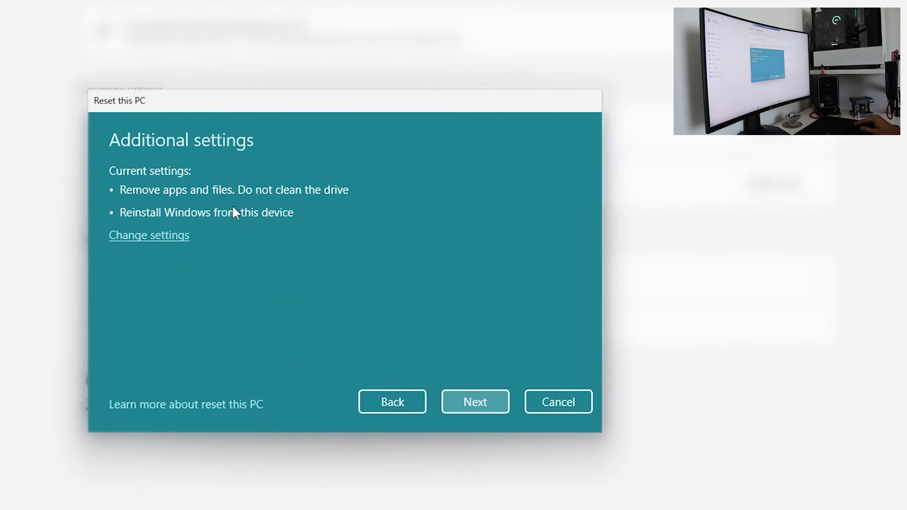
click(474, 406)
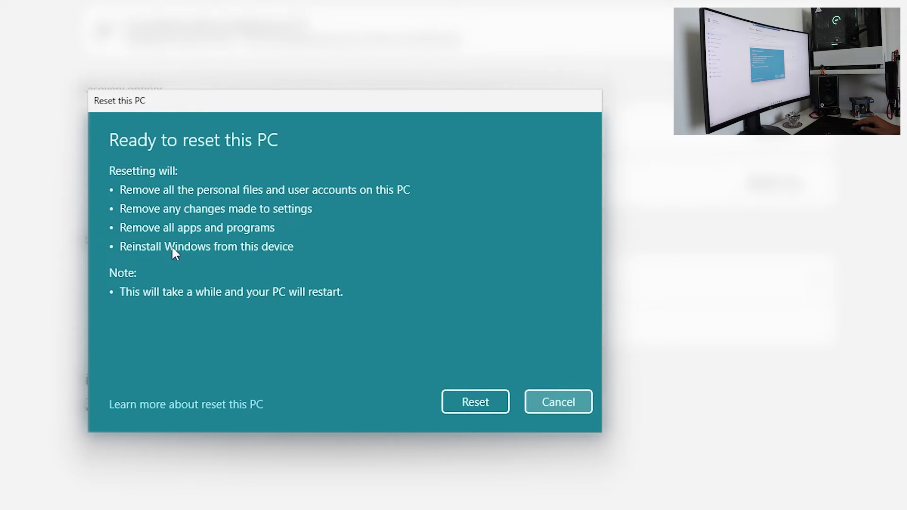
click(470, 402)
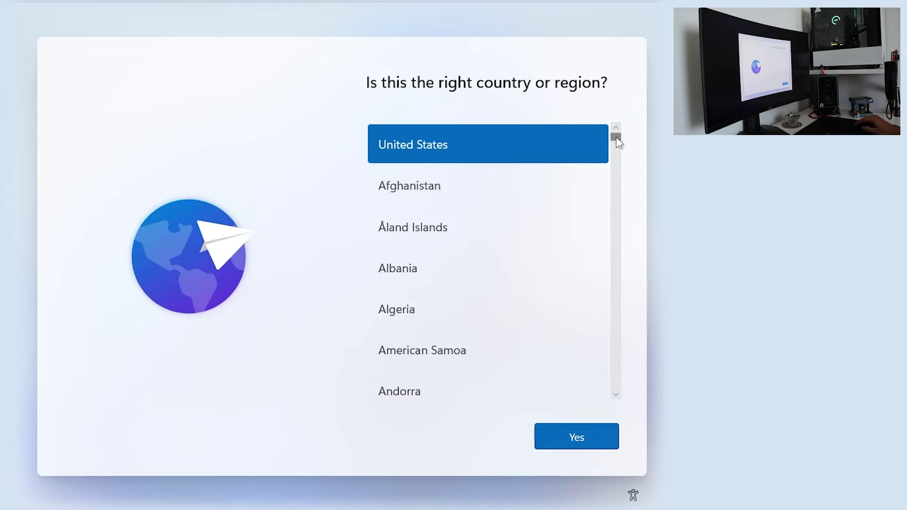
Step: Set the region to Serbia, keep the US keyboard, and skip a second layout
drag(616, 139, 607, 339)
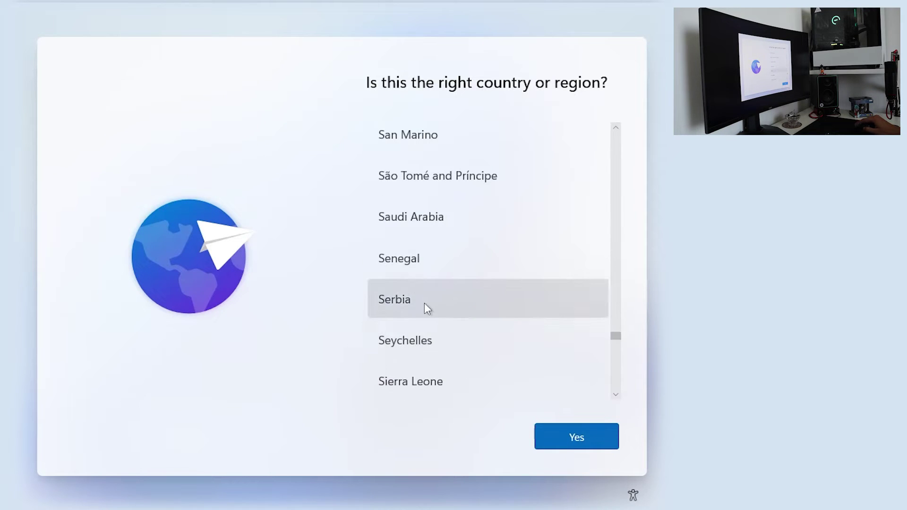
click(424, 302)
click(567, 439)
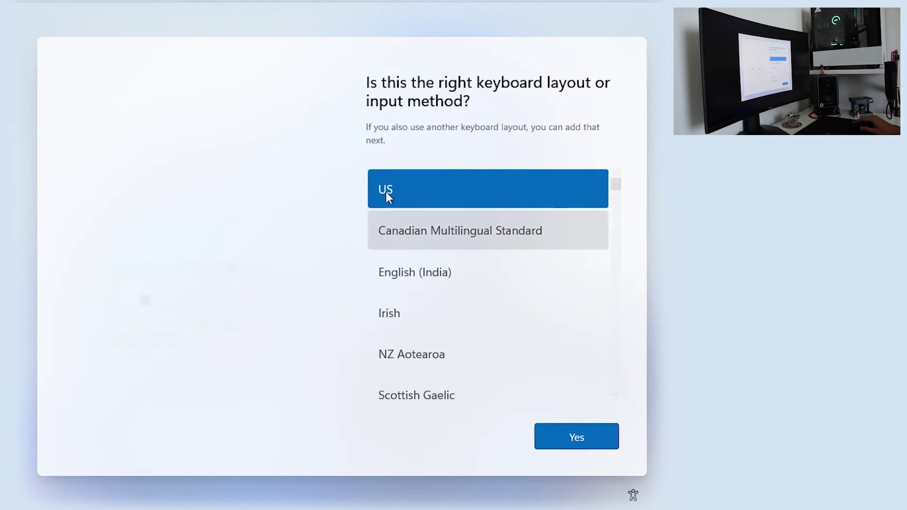
click(575, 440)
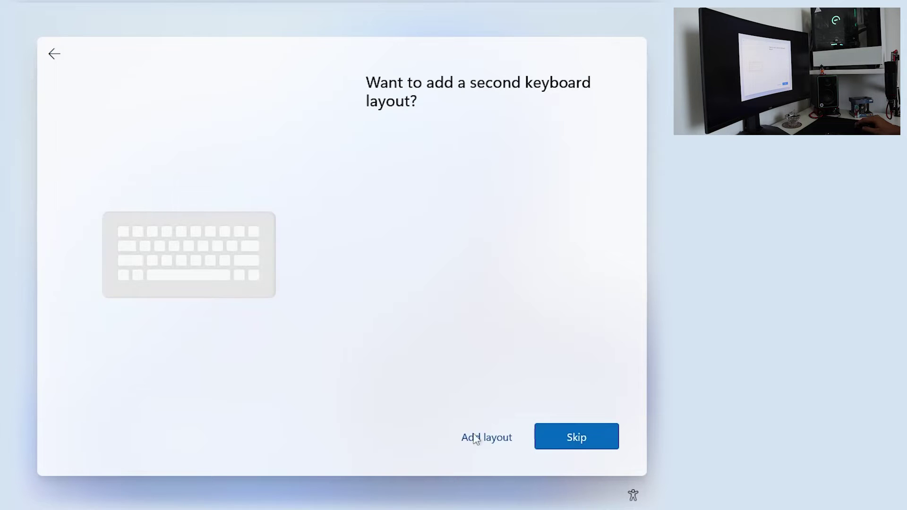
click(565, 437)
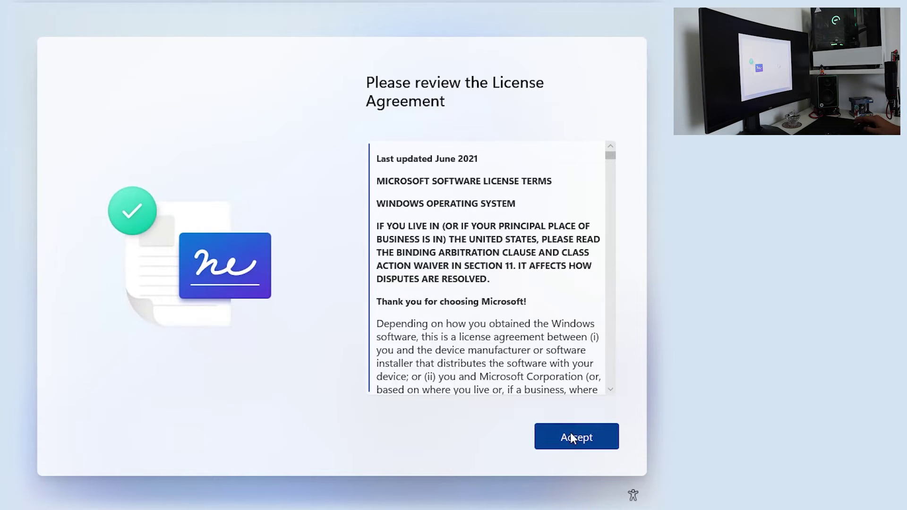
Step: Accept the license agreement and name the device 'Windows11'
click(573, 436)
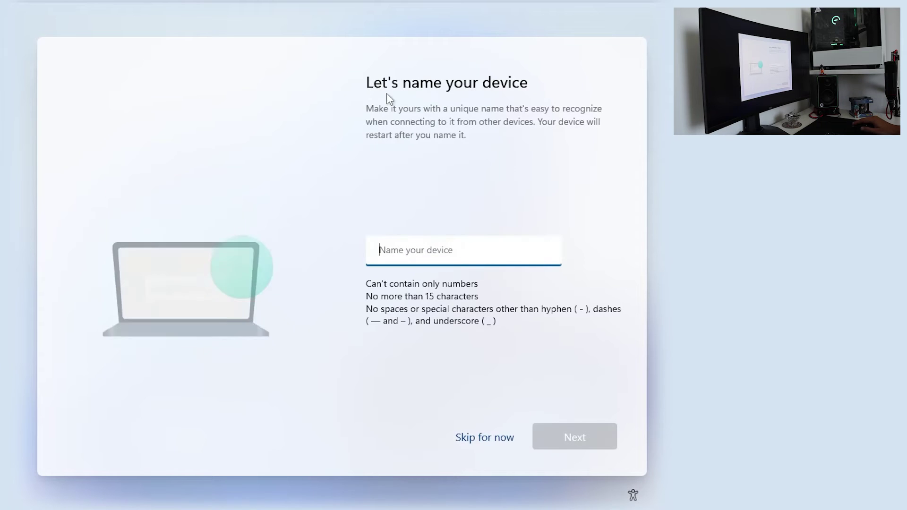
text(W)
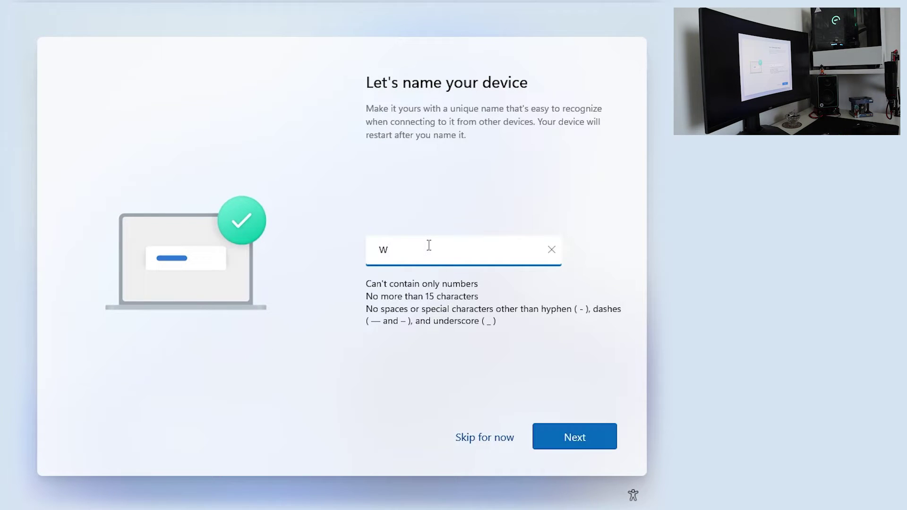
text(indows11)
click(568, 444)
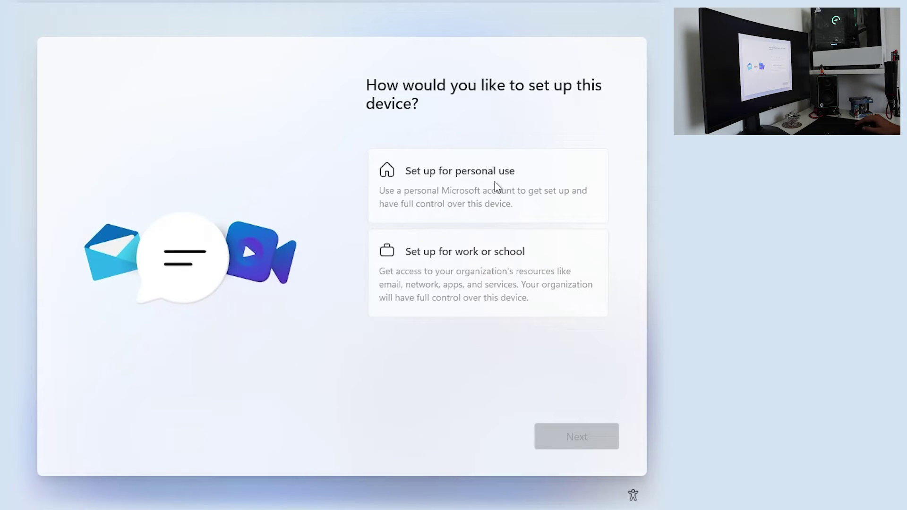
Step: Choose personal-use setup and start signing in with a Microsoft account
click(479, 176)
click(589, 437)
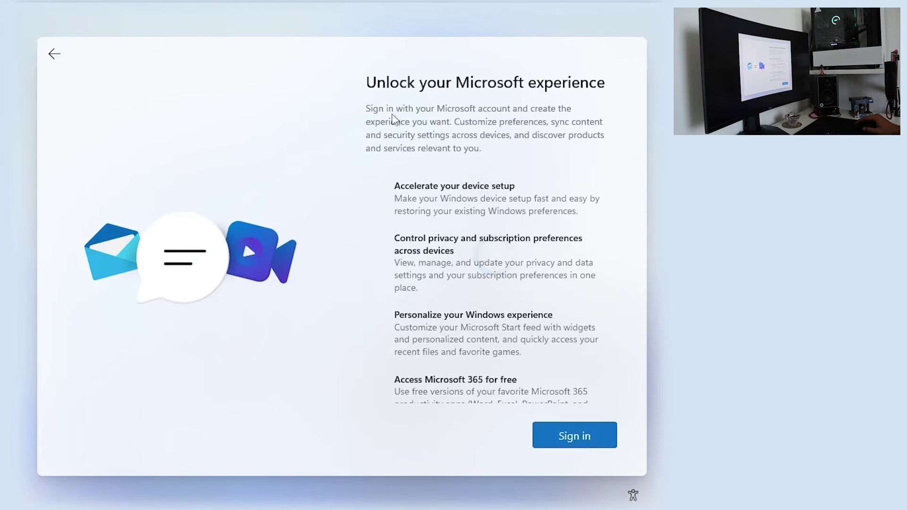
scroll(523, 206, down, 1)
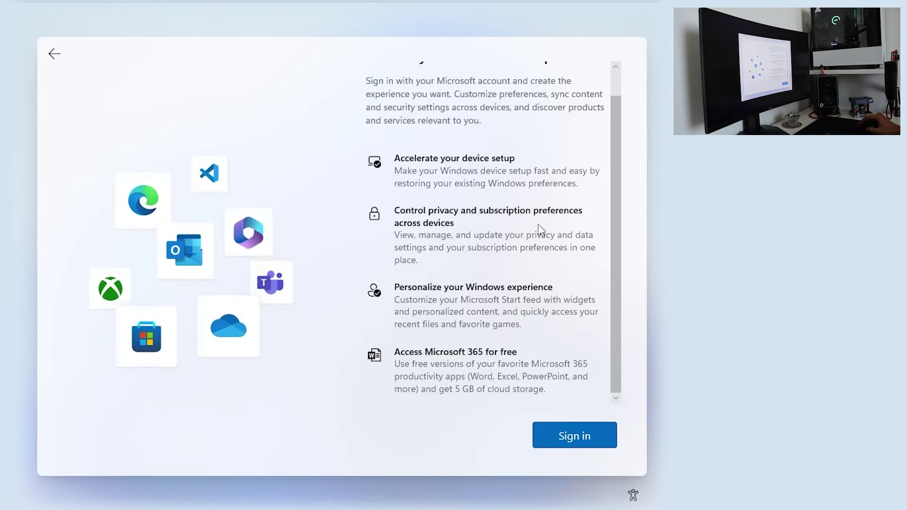
click(570, 439)
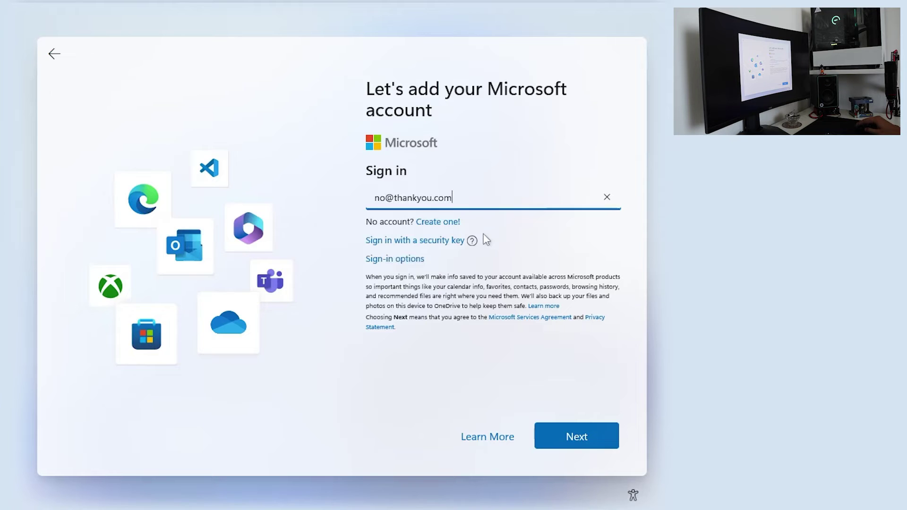
Step: Submit the account e-mail and password, then continue past the locked-account error
click(592, 432)
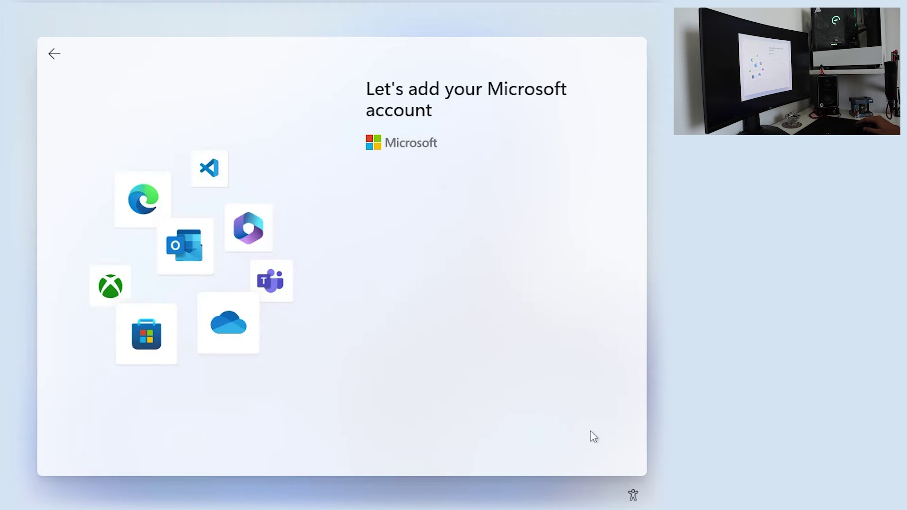
text(••••••••••••••••••••••••)
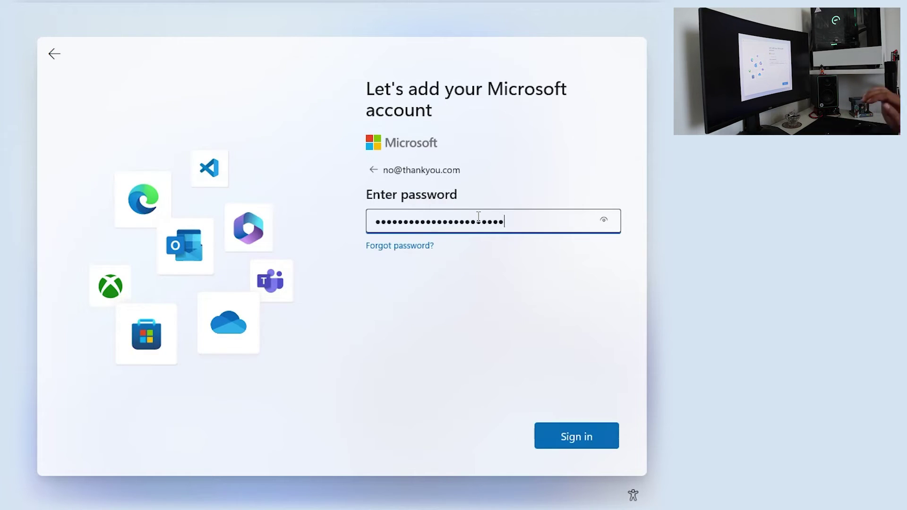
click(576, 444)
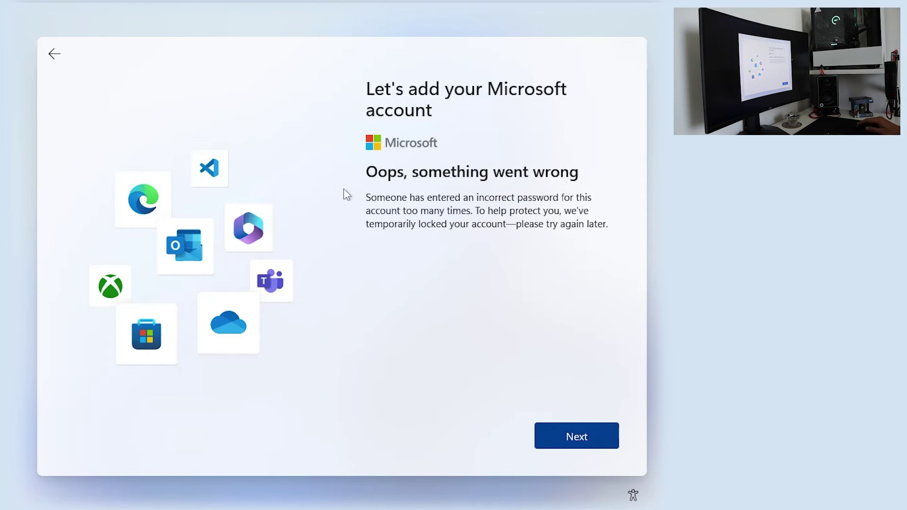
click(577, 436)
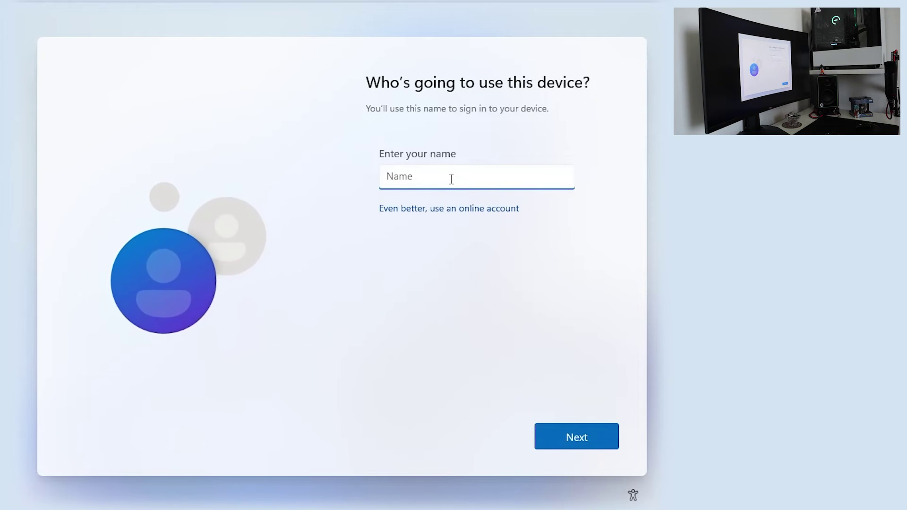
Step: Enter a local account user name and leave the password blank
text(Chichinjo)
click(551, 430)
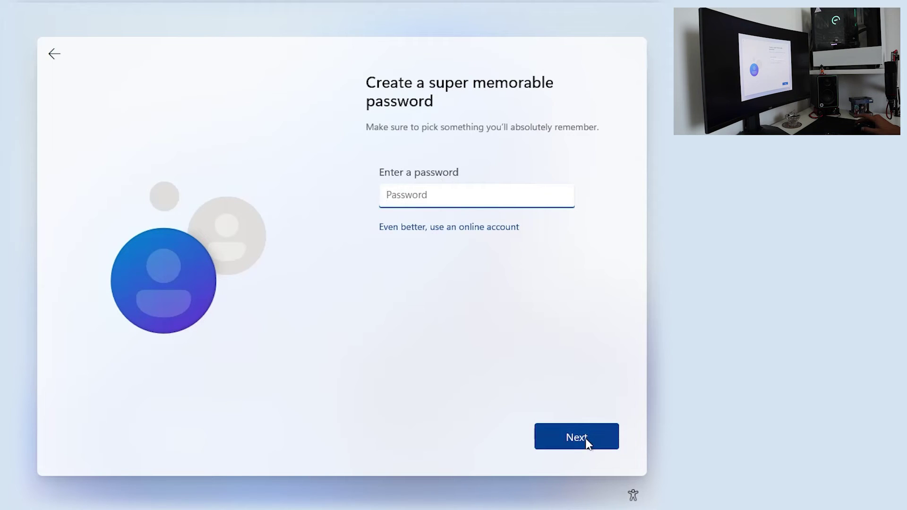
click(586, 439)
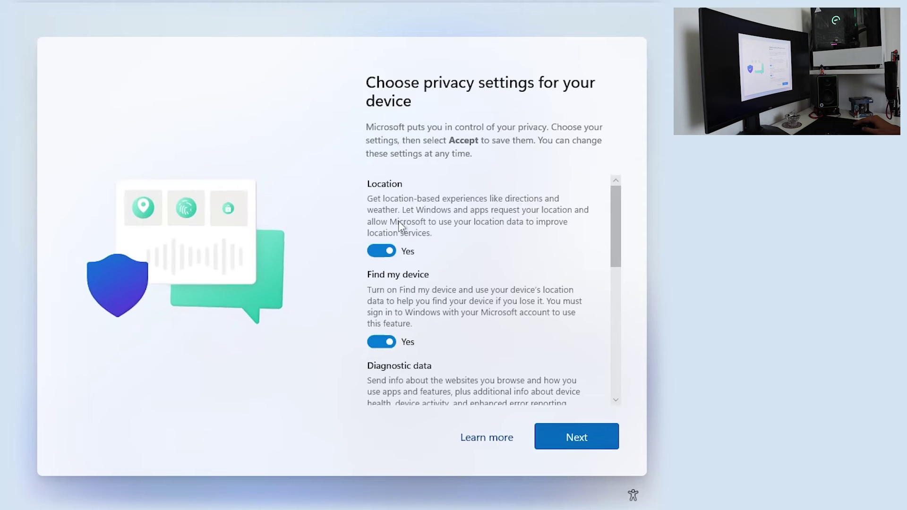
Step: Turn off location, Find my device, inking, tailored experiences and advertising ID, limit diagnostics to required, and accept
click(381, 240)
click(378, 330)
scroll(402, 326, down, 2)
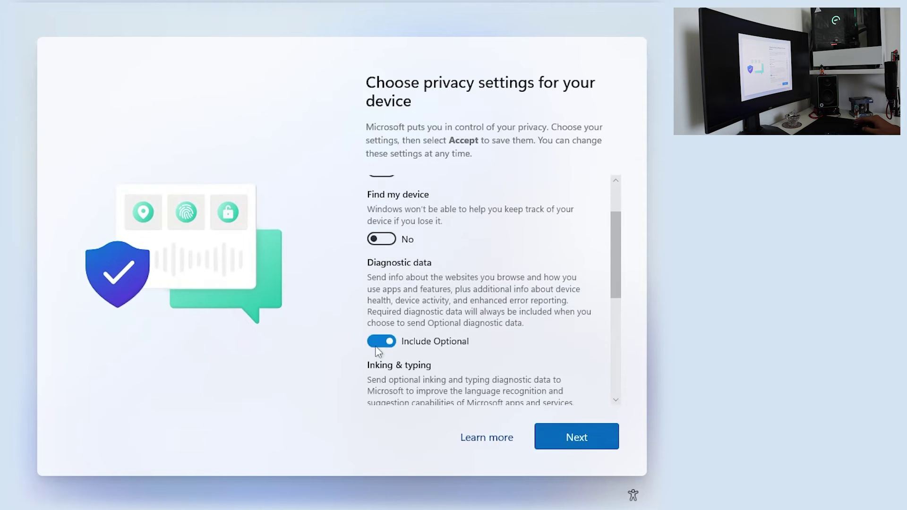
click(442, 315)
scroll(411, 297, down, 2)
click(384, 283)
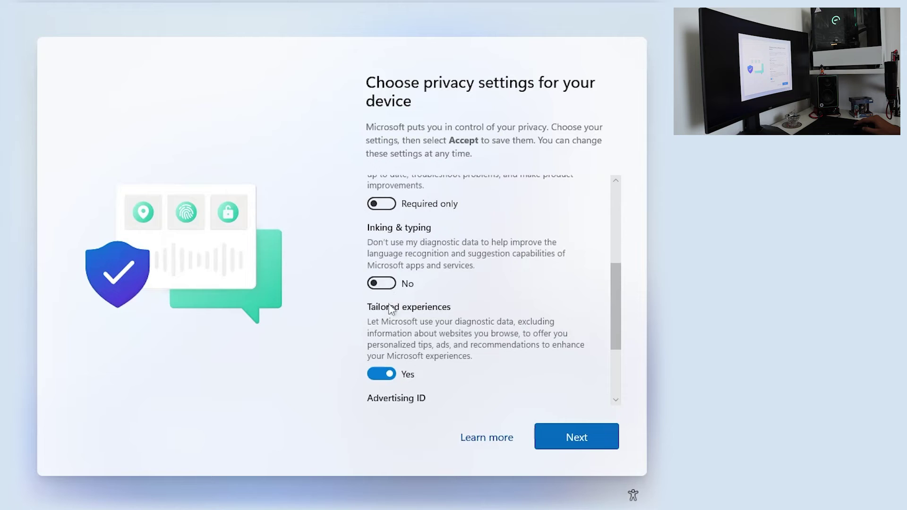
click(384, 374)
scroll(454, 331, down, 2)
click(382, 331)
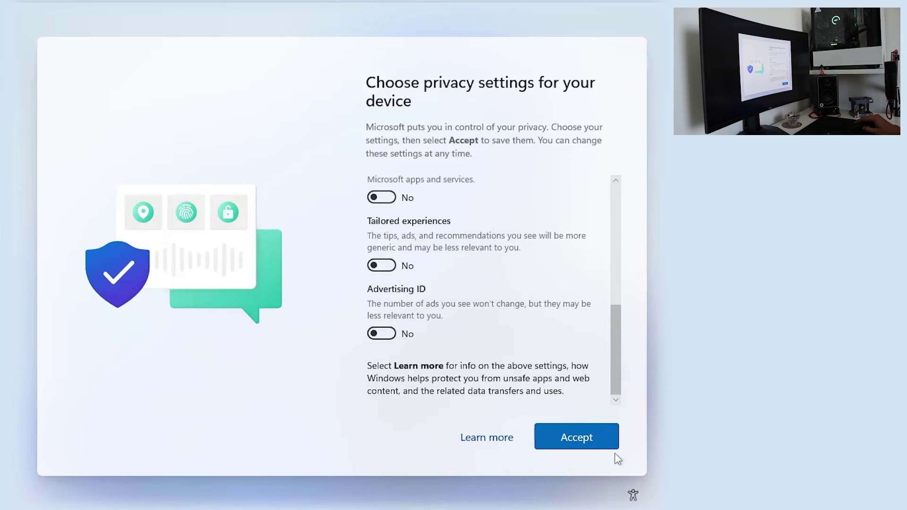
click(585, 442)
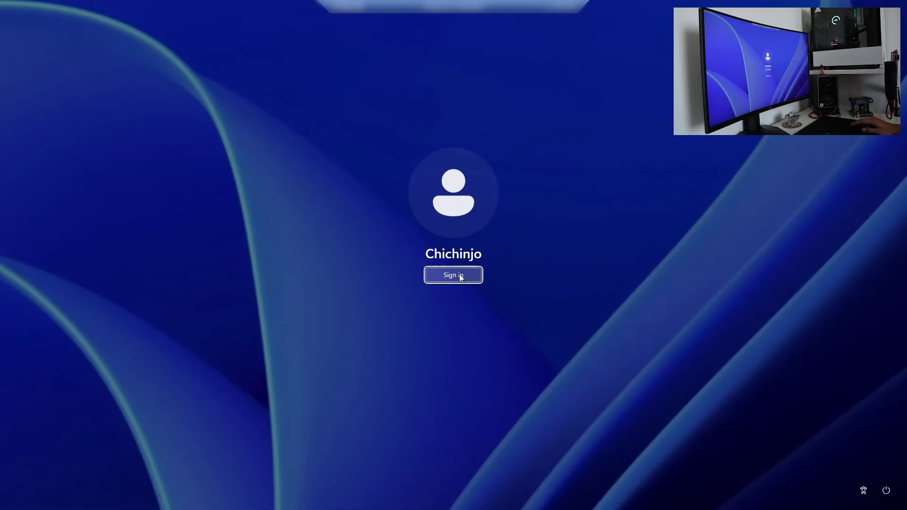
Step: Sign in to the new local account and refresh the desktop
click(461, 275)
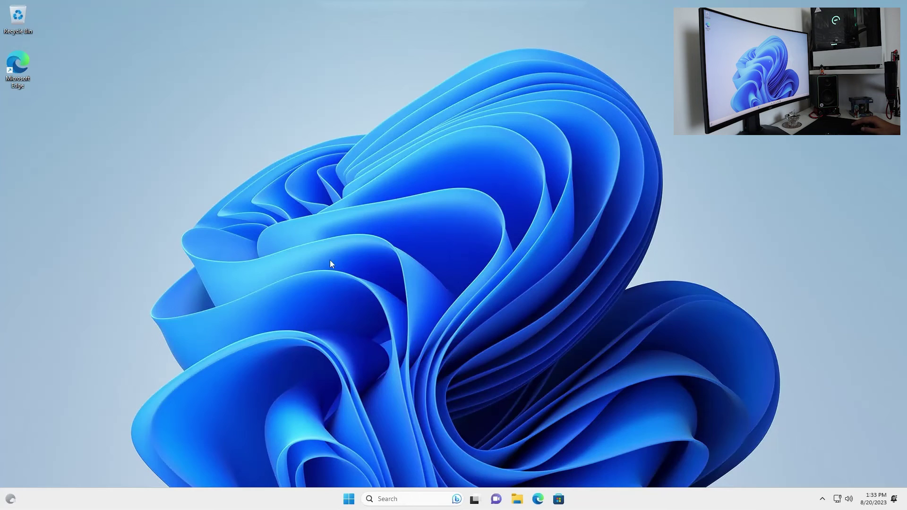
right_click(384, 268)
click(413, 308)
Step: Open Settings maximized and view System > Activation showing Windows 11 Pro as active
right_click(350, 501)
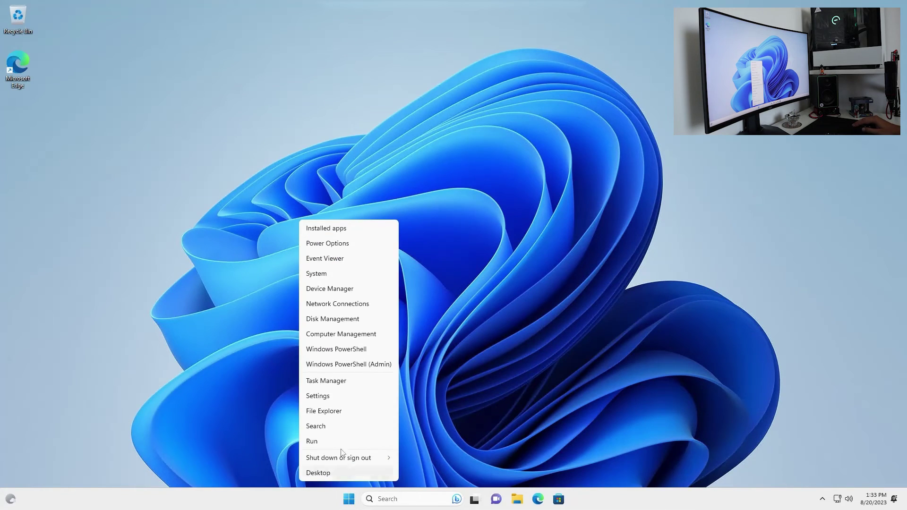
click(334, 400)
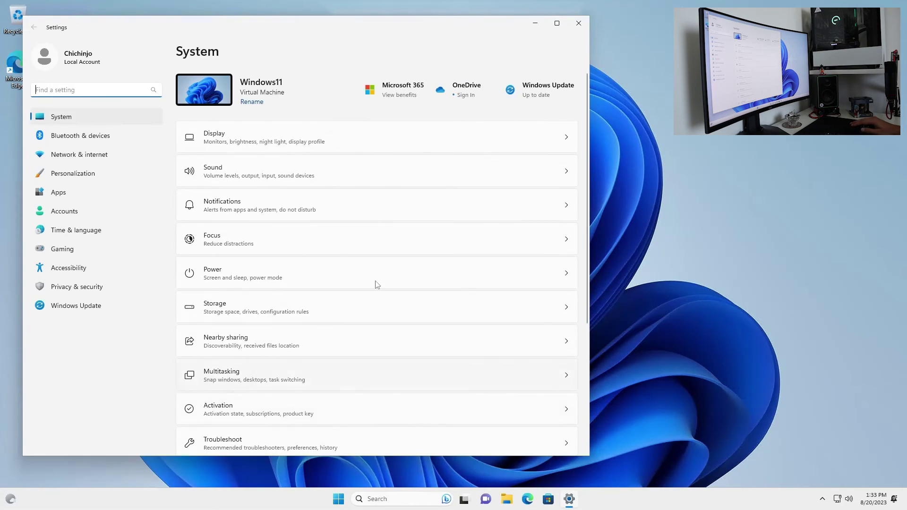
click(557, 23)
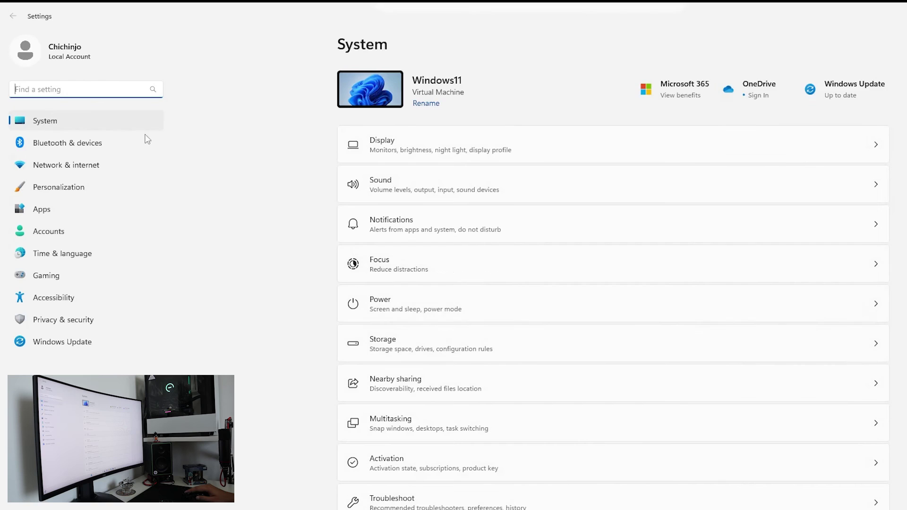
scroll(496, 399, down, 2)
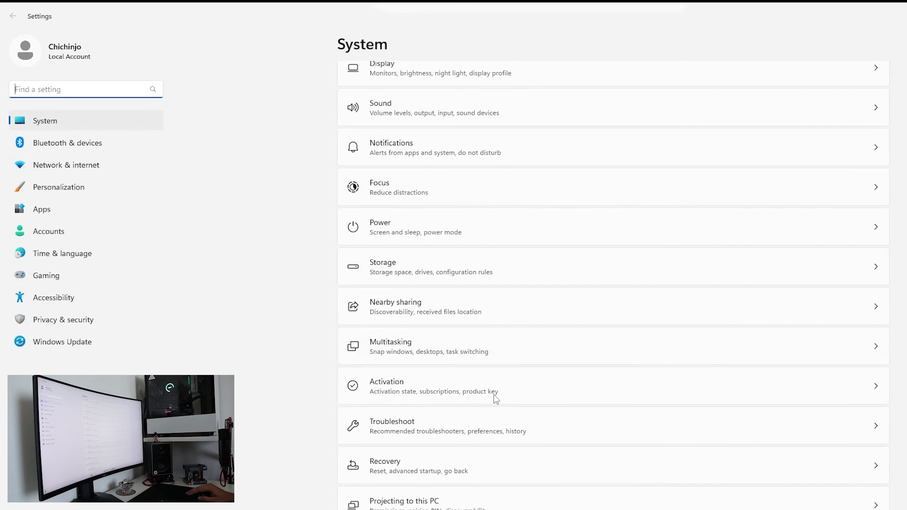
click(426, 396)
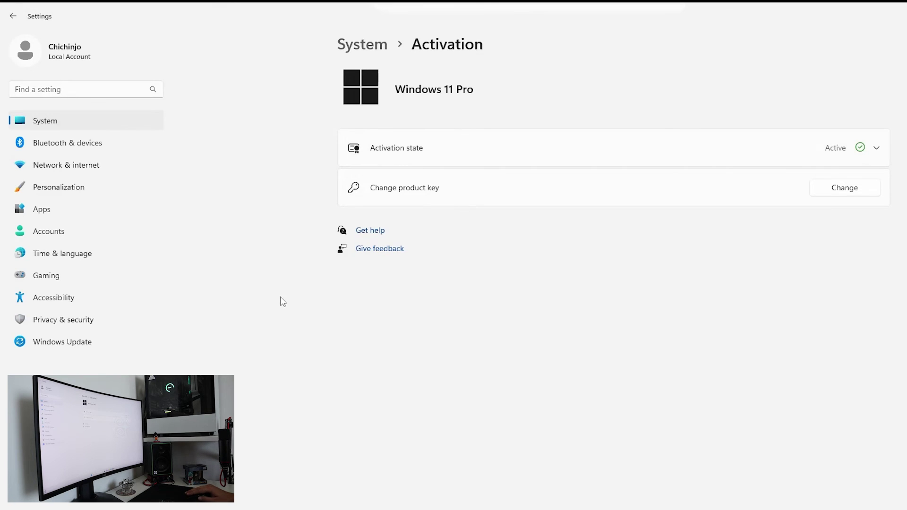
Step: Check for updates on Windows Update, then view Optional updates under Advanced options
click(88, 346)
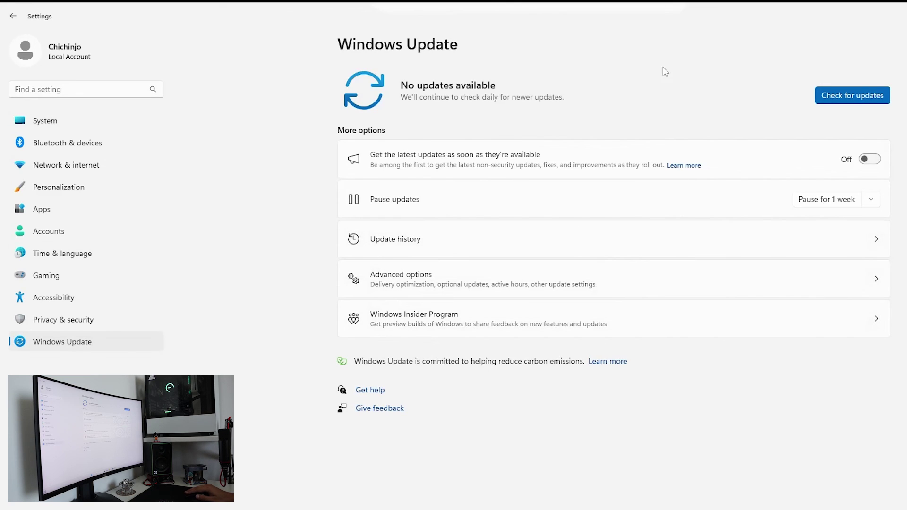
click(861, 98)
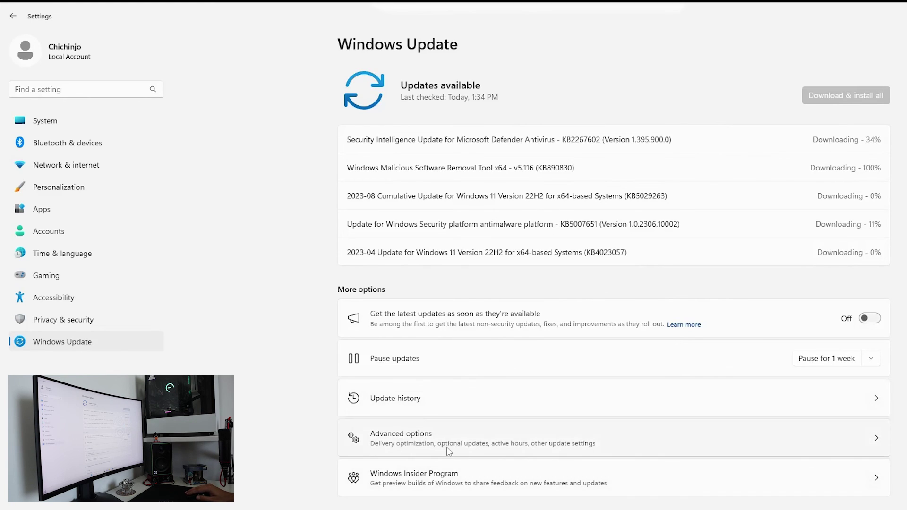
click(431, 442)
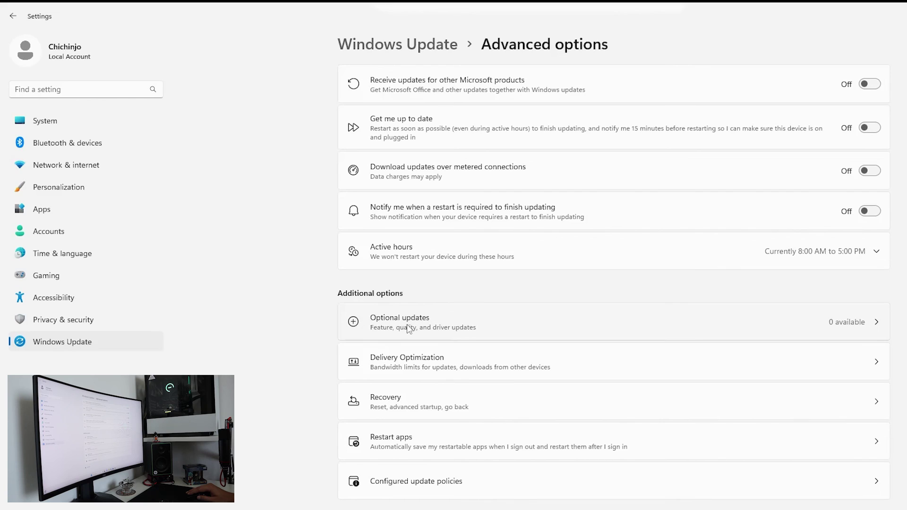
click(416, 326)
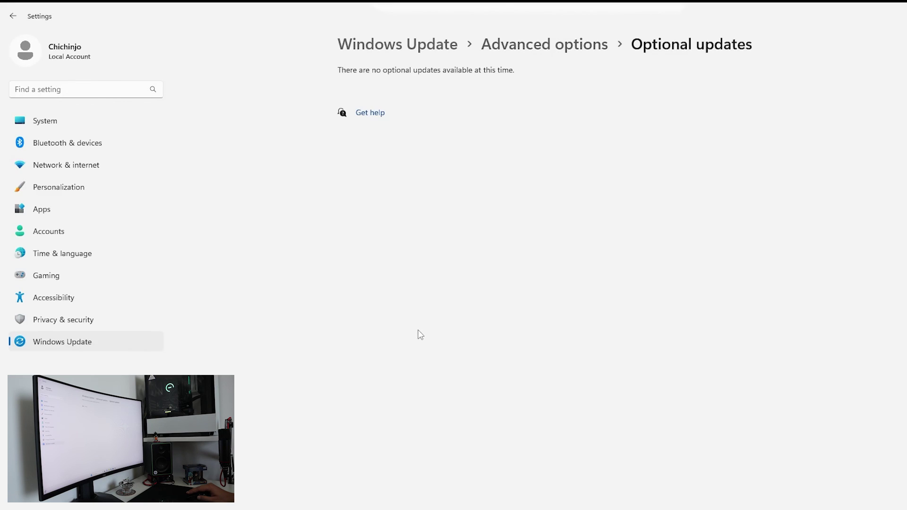